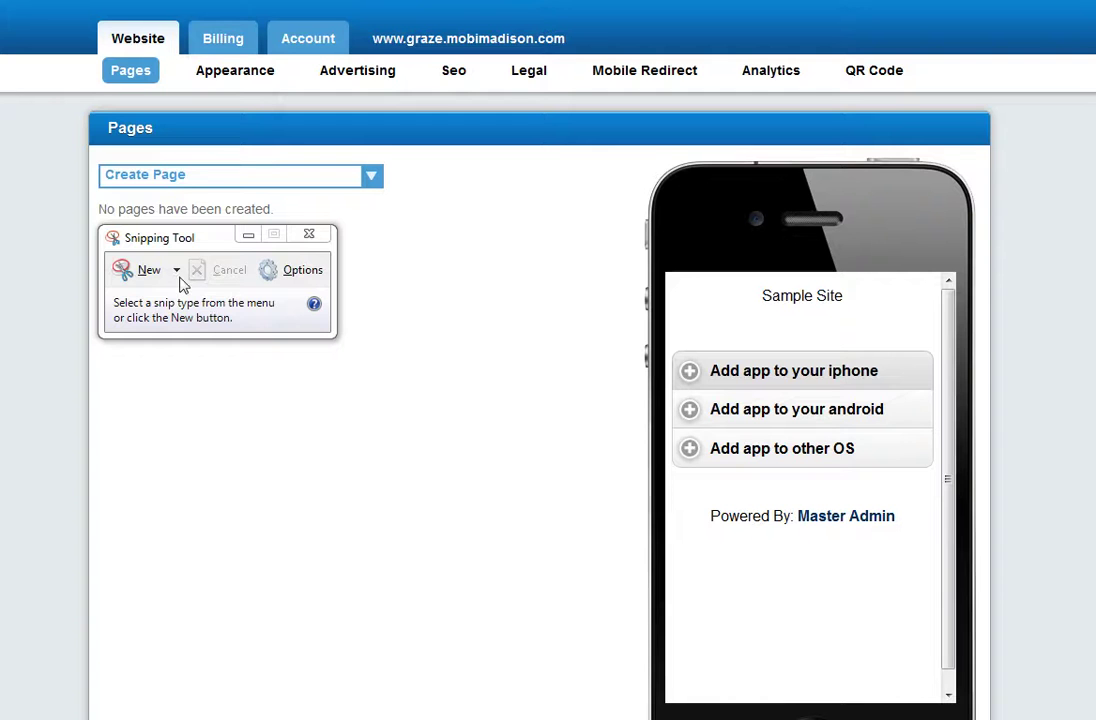
click(196, 247)
drag(196, 247, 206, 247)
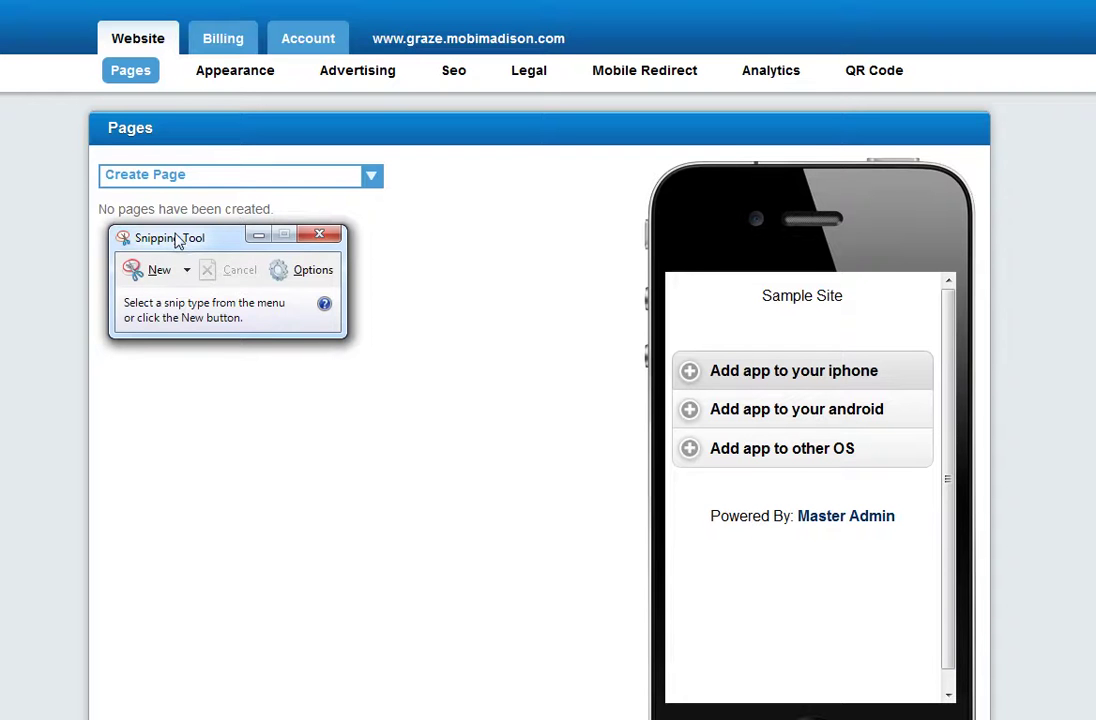
drag(176, 243, 146, 337)
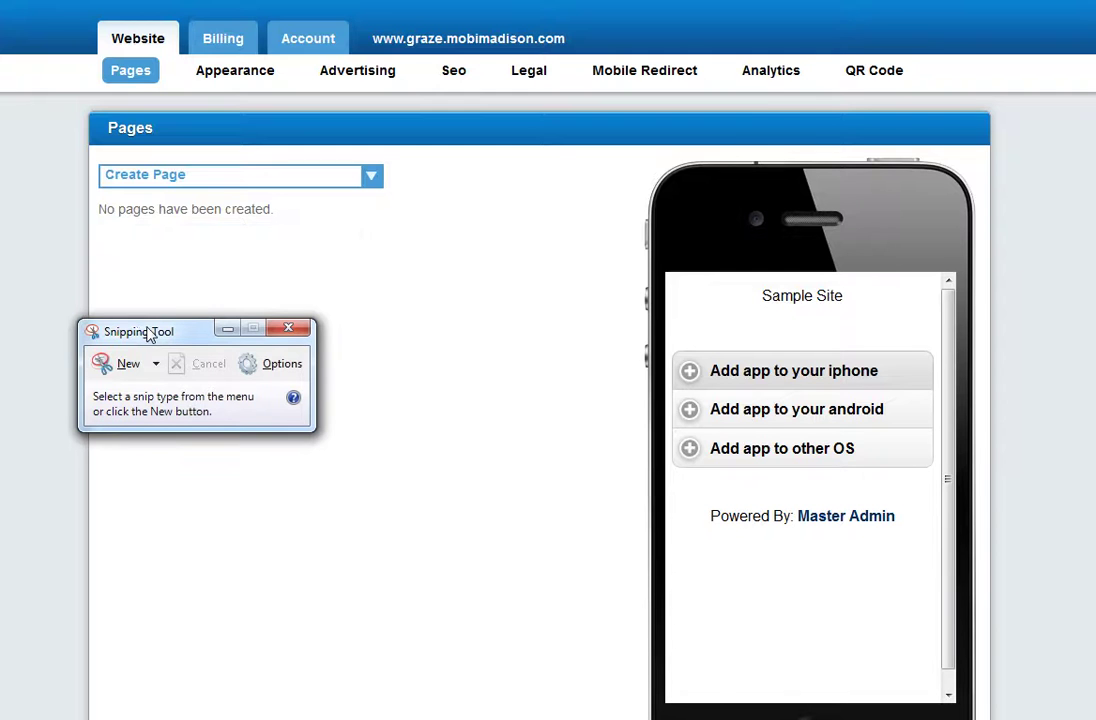
drag(148, 334, 151, 315)
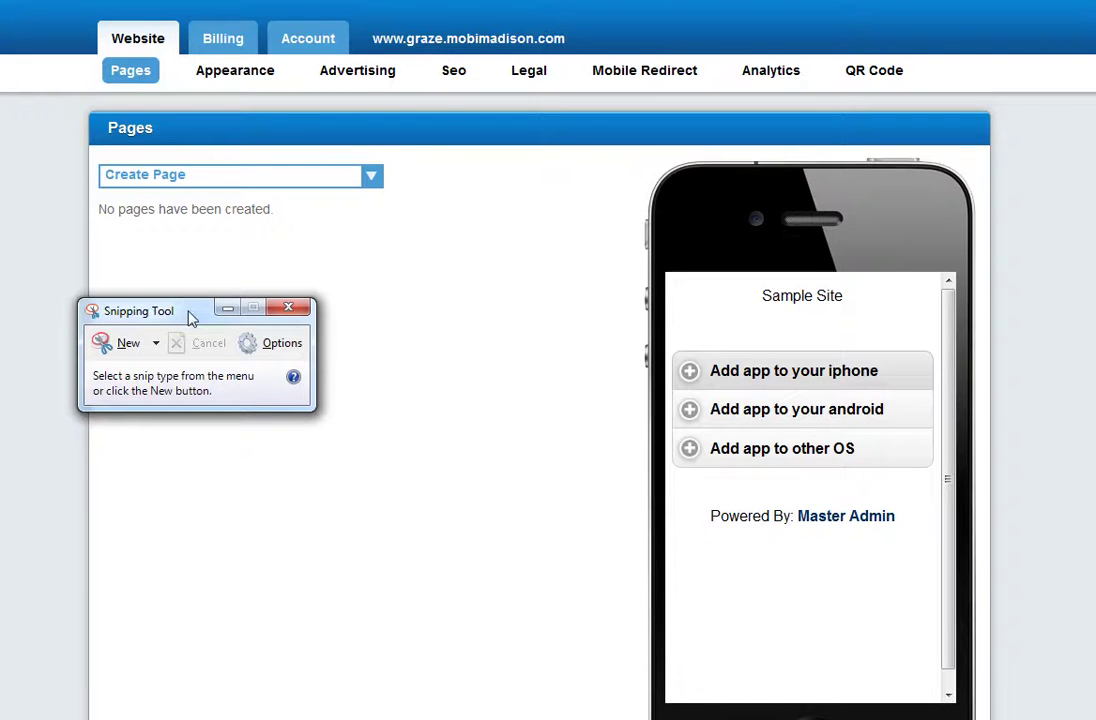
drag(188, 312, 233, 287)
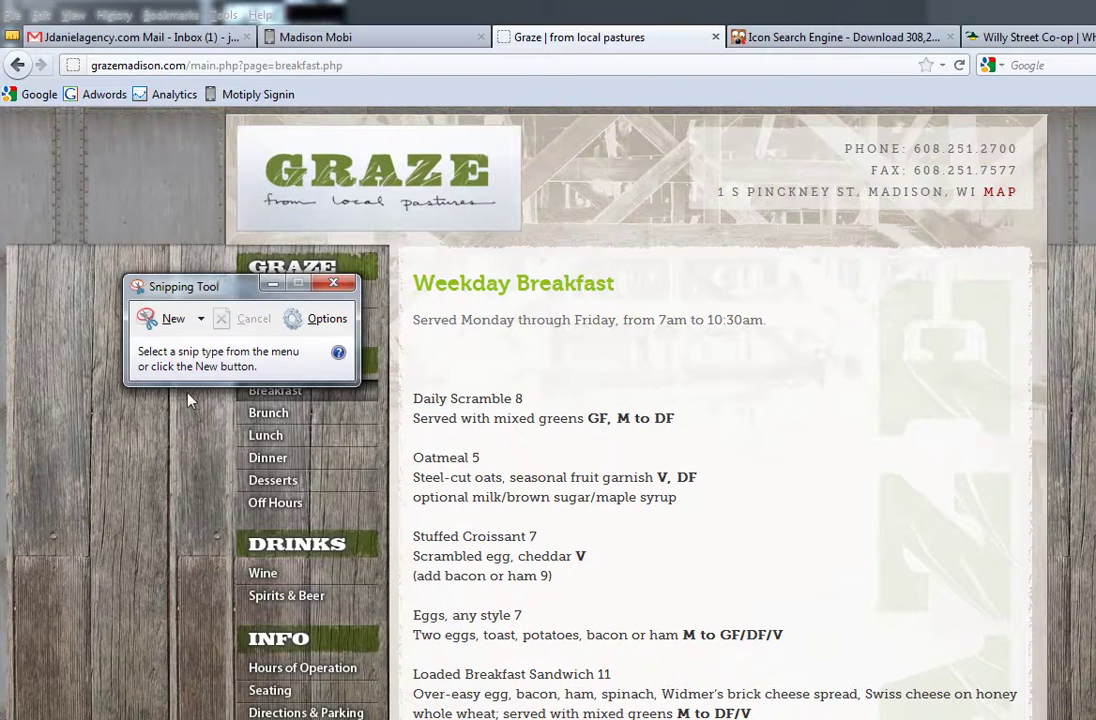
drag(214, 287, 257, 329)
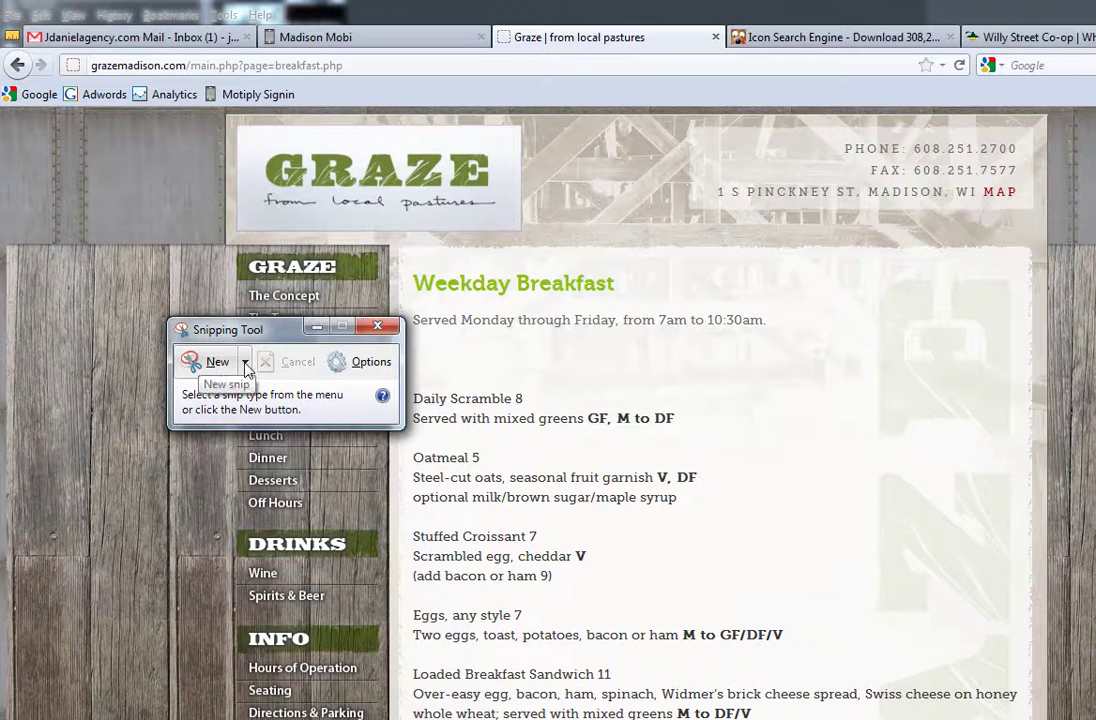
Step: Capture the Graze logo in the restaurant site's header with a rectangular snip
click(245, 363)
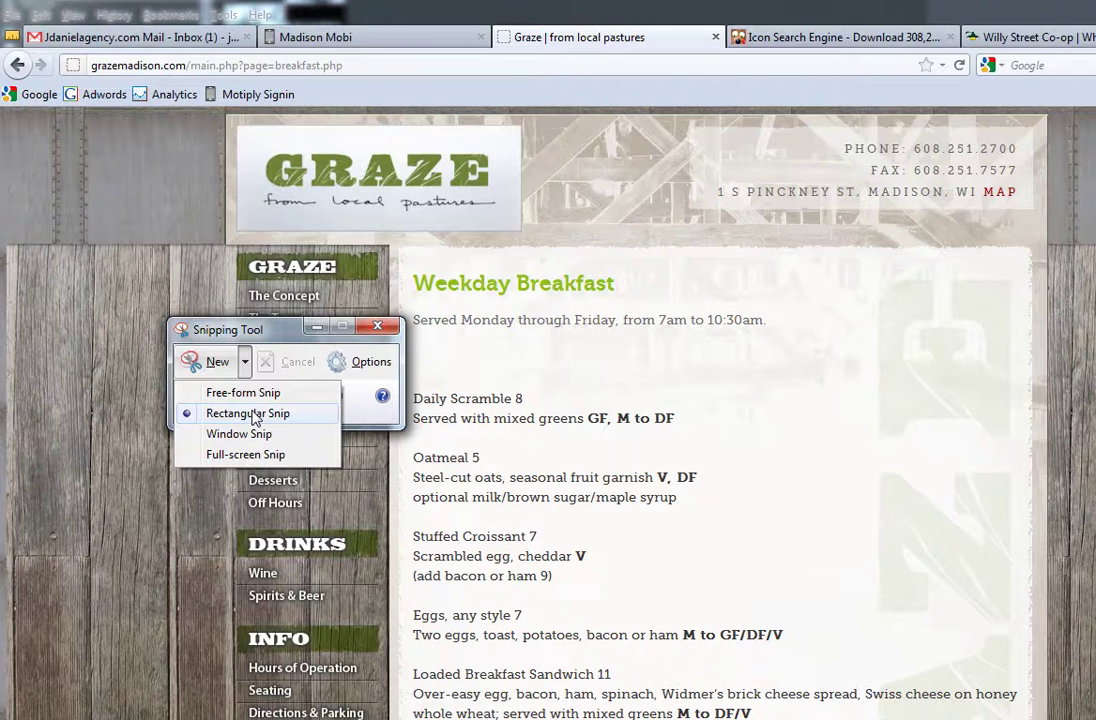
drag(245, 329, 208, 143)
click(207, 179)
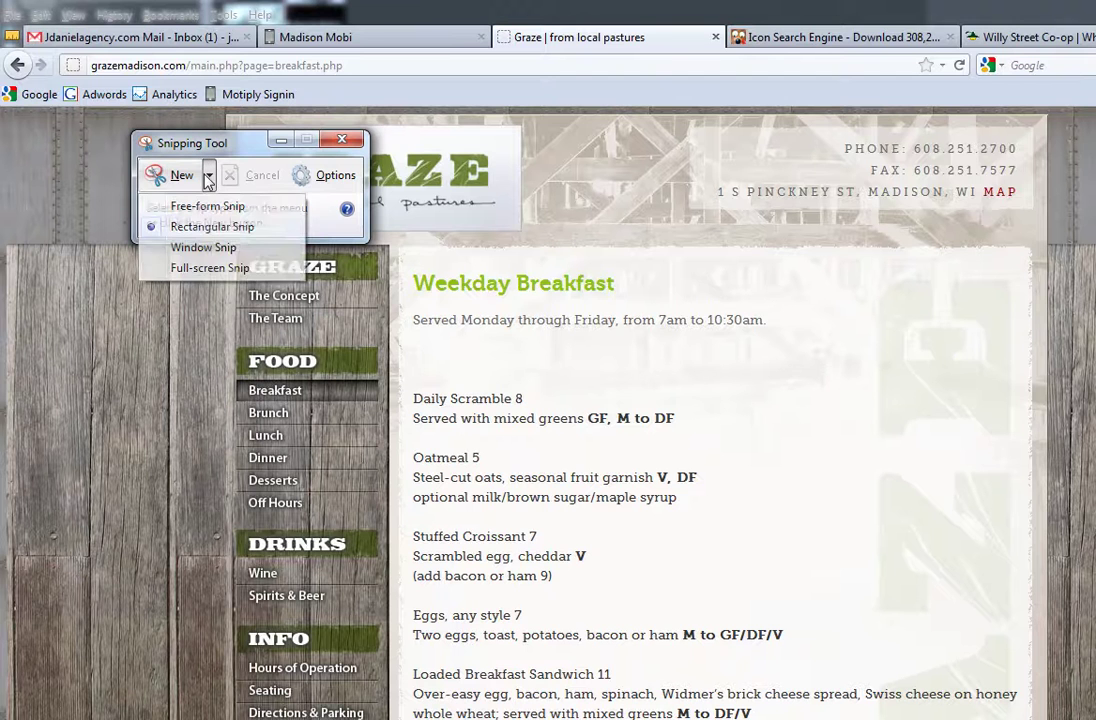
click(215, 225)
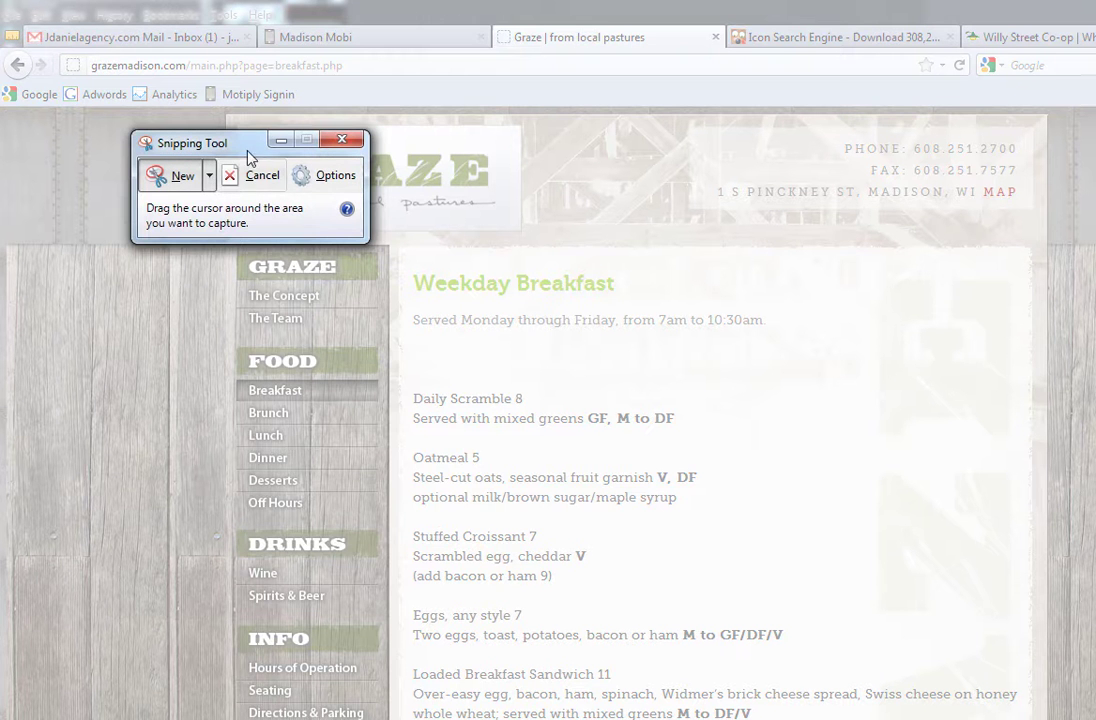
drag(248, 150, 398, 511)
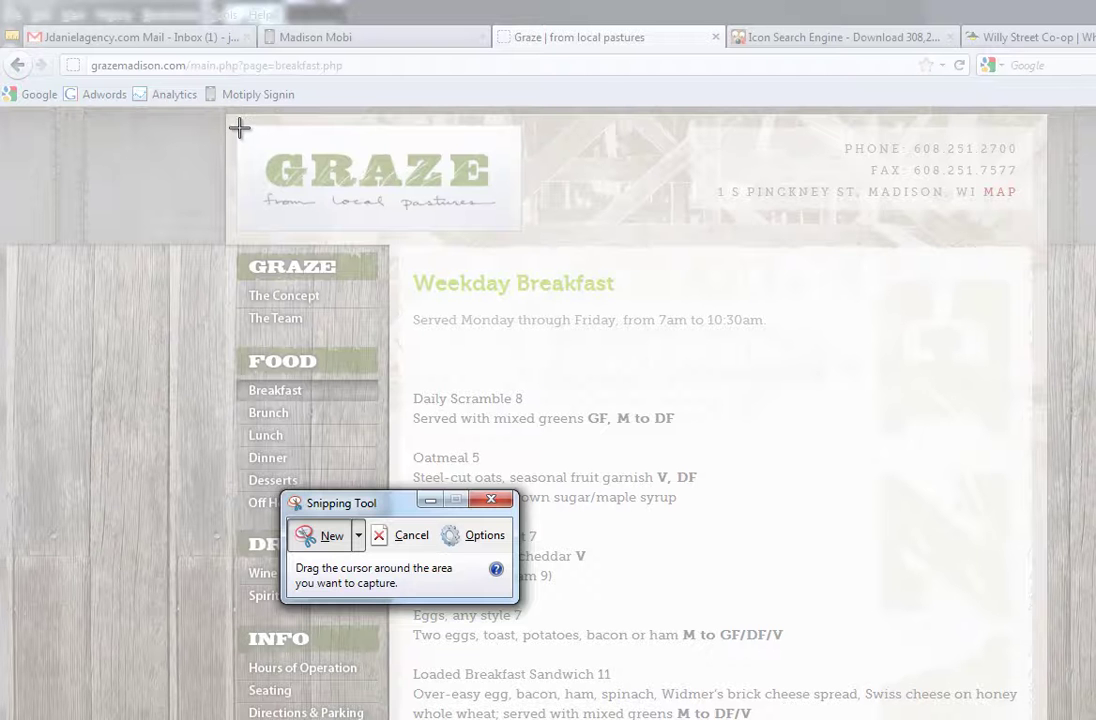
drag(239, 124, 520, 230)
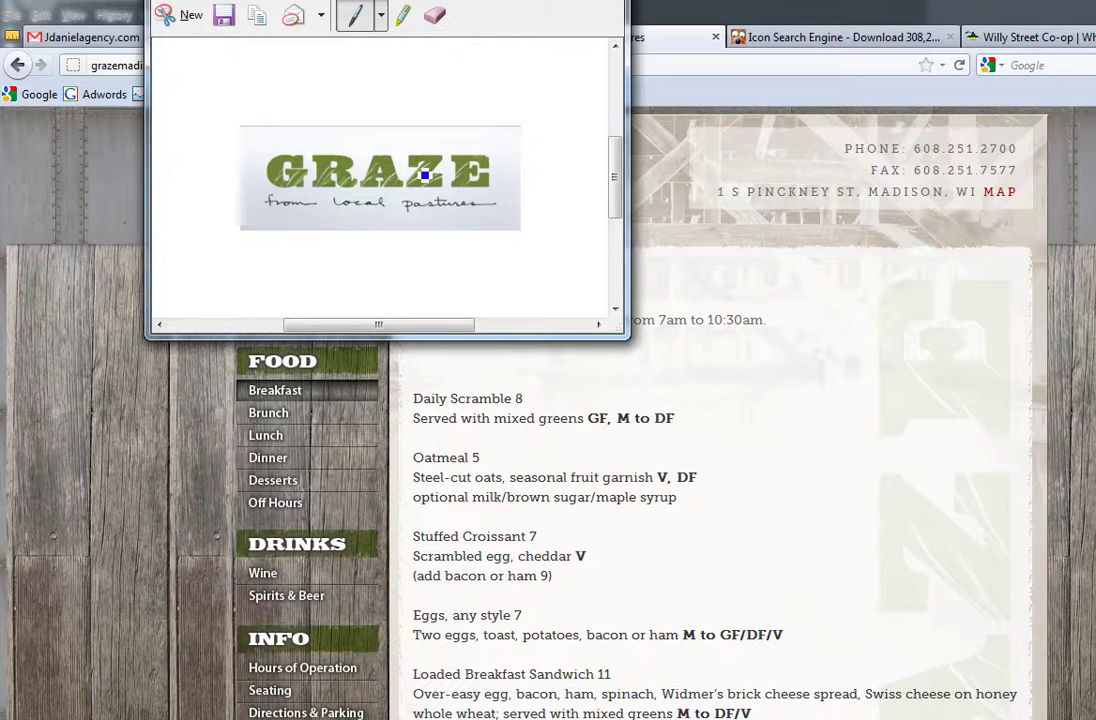
Step: Save the logo snip to the Desktop as a PNG named Graze Logo and minimize the Snipping Tool
click(223, 18)
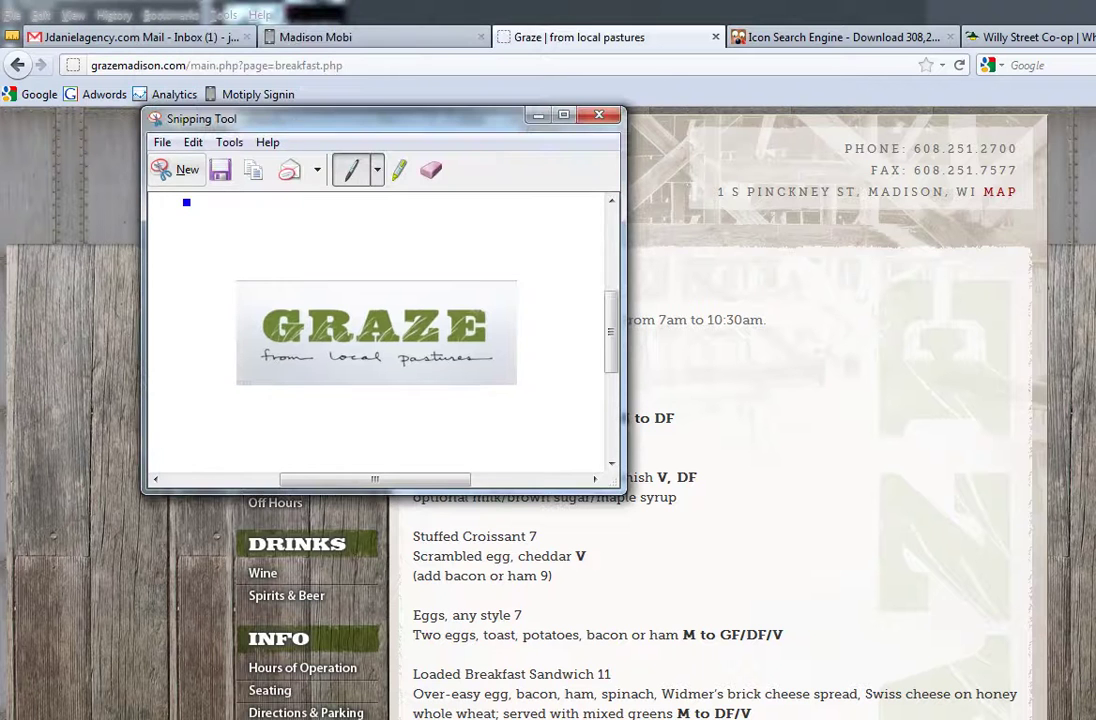
click(220, 172)
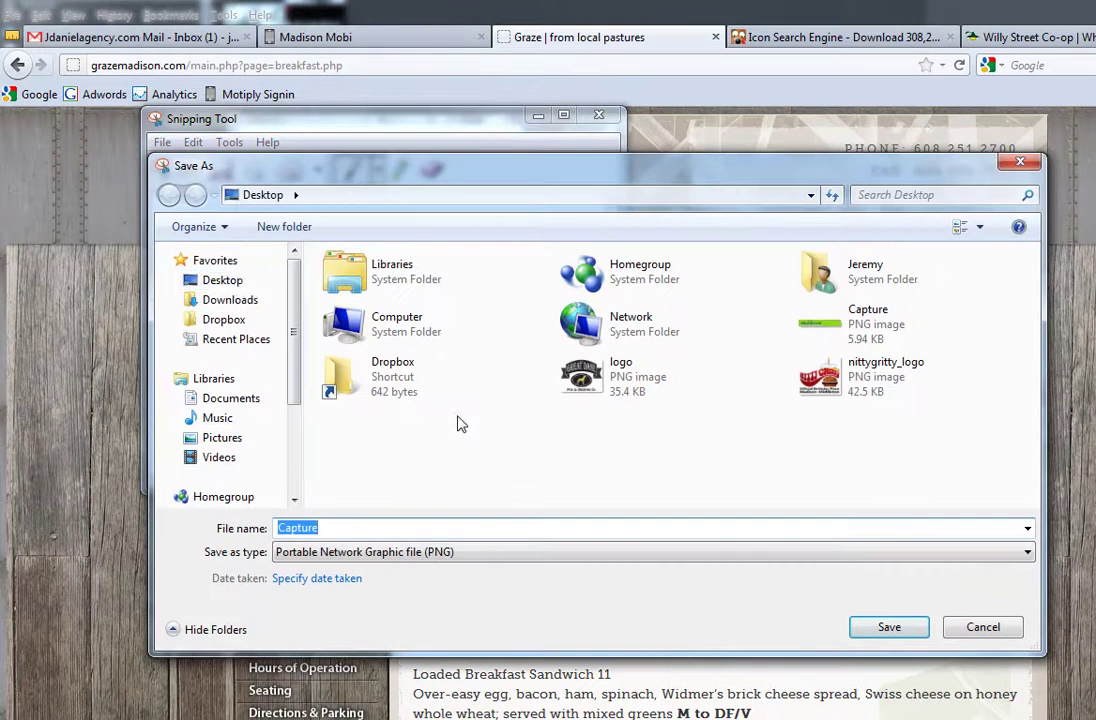
click(220, 280)
click(357, 527)
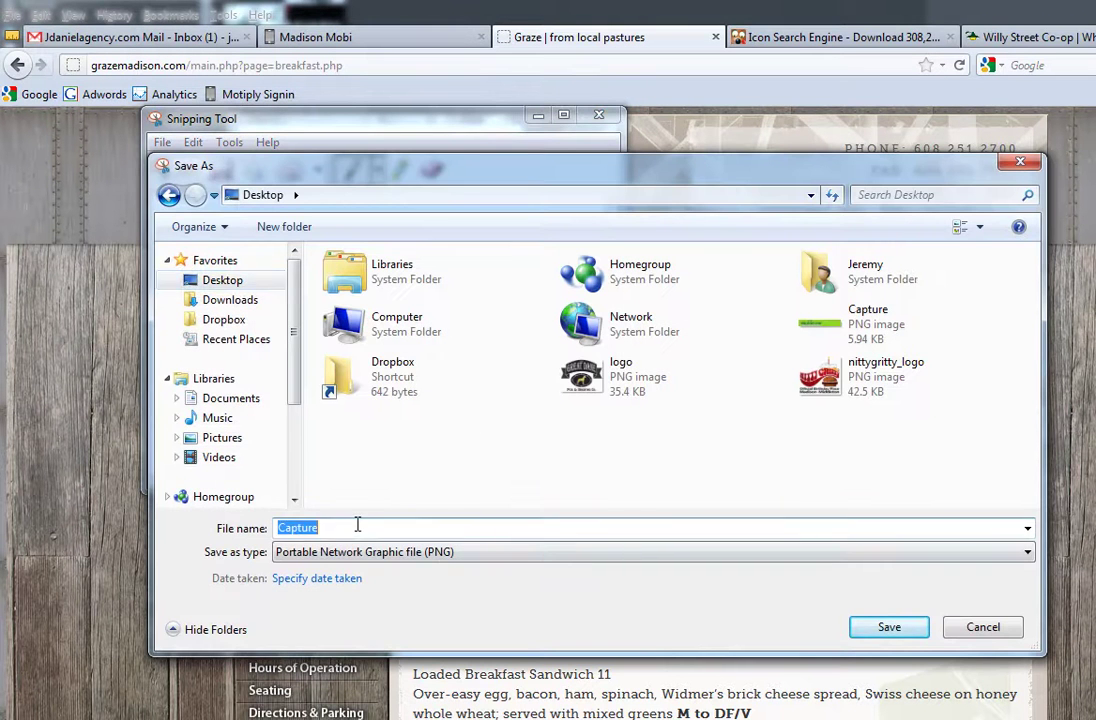
text(Graze)
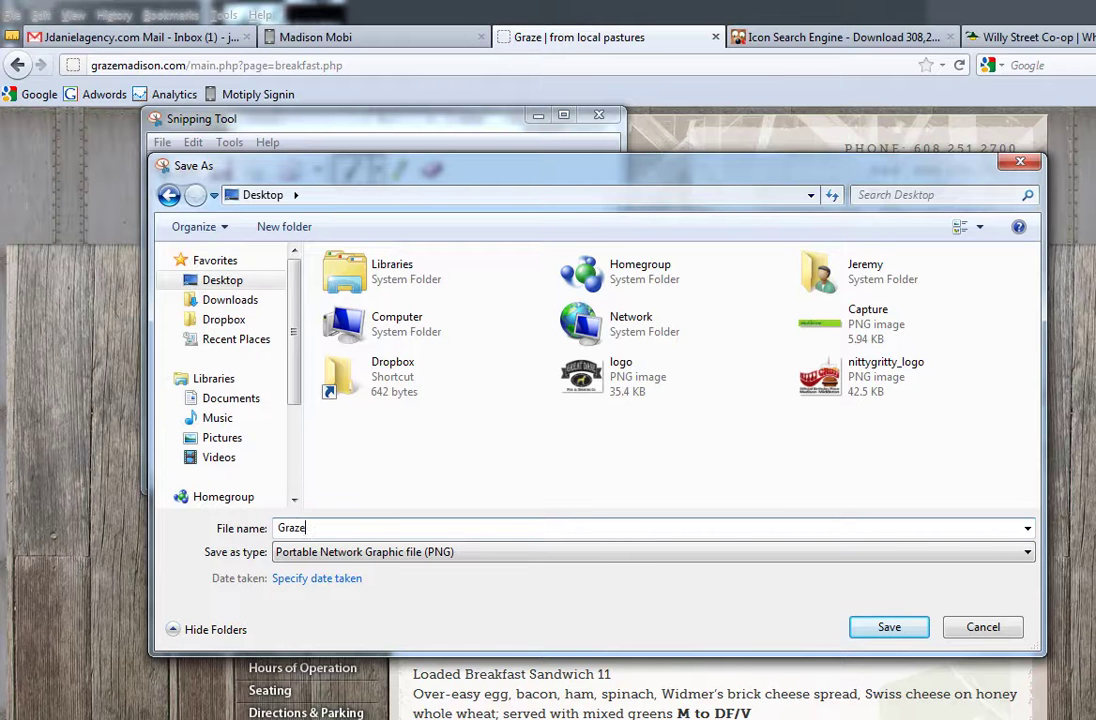
text( Logo)
key(Return)
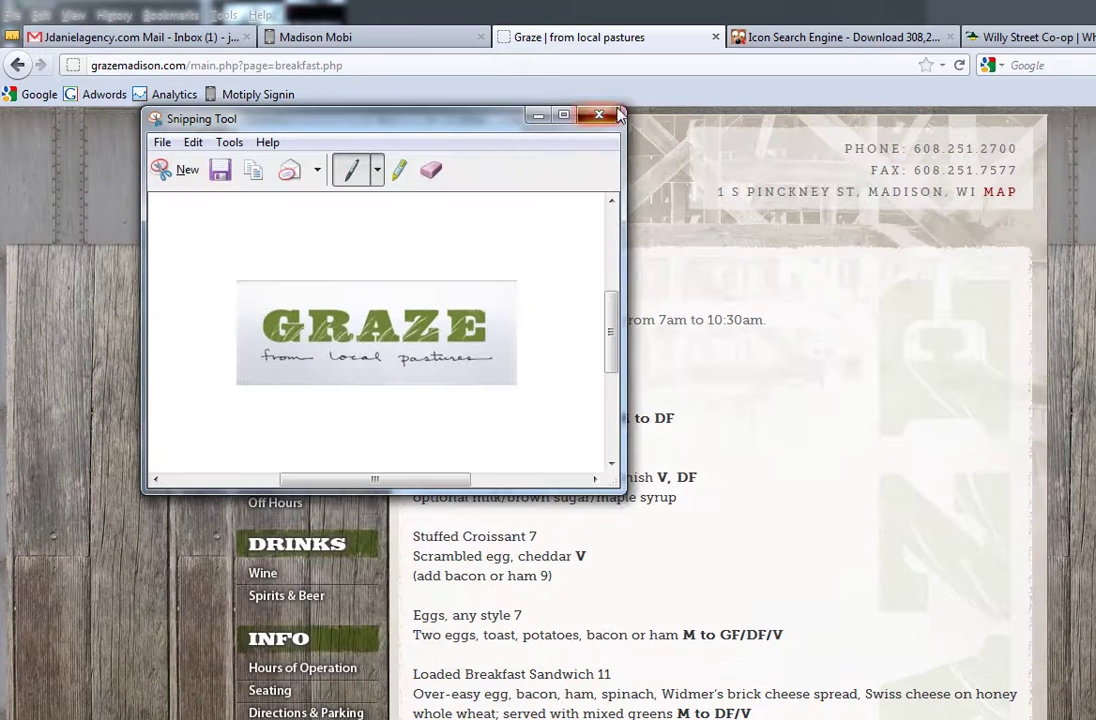
click(538, 115)
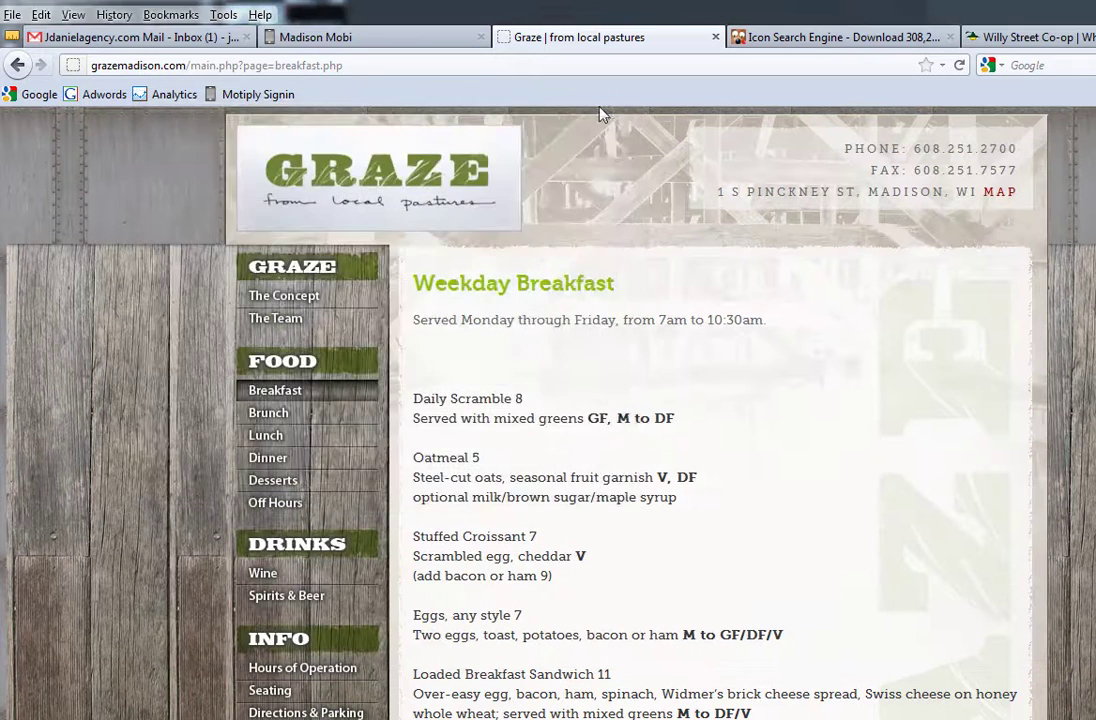
Step: Upload the Graze Logo file from the Desktop as the logo in the Mobi Madison appearance settings and save
click(405, 36)
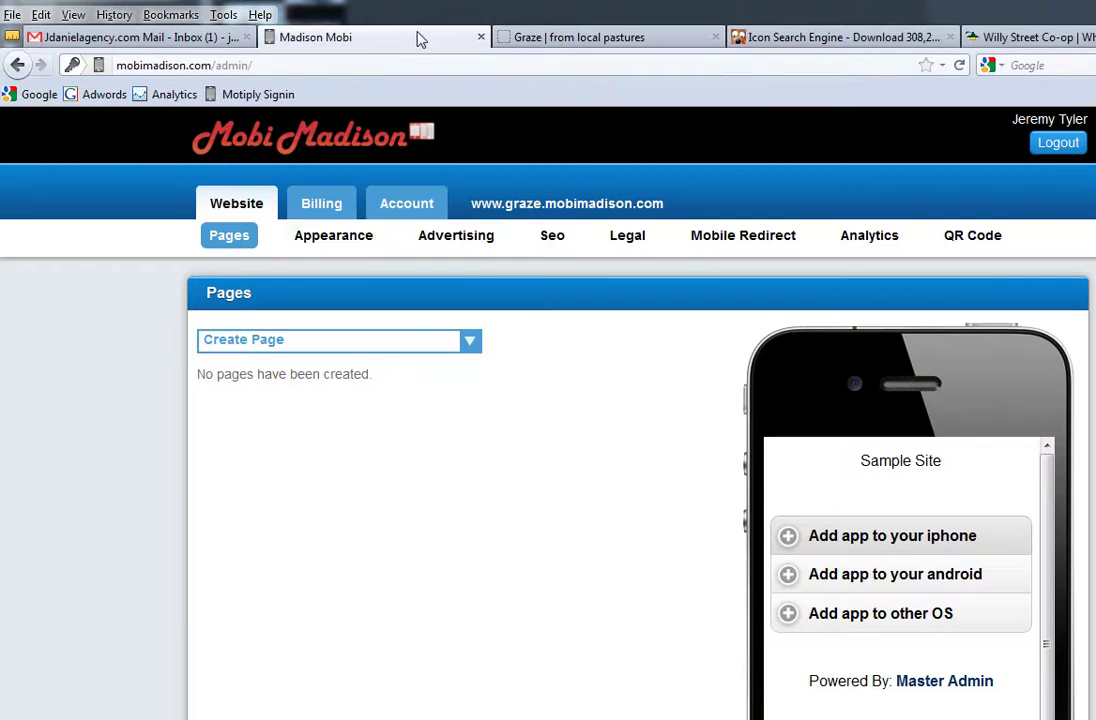
click(337, 245)
click(414, 383)
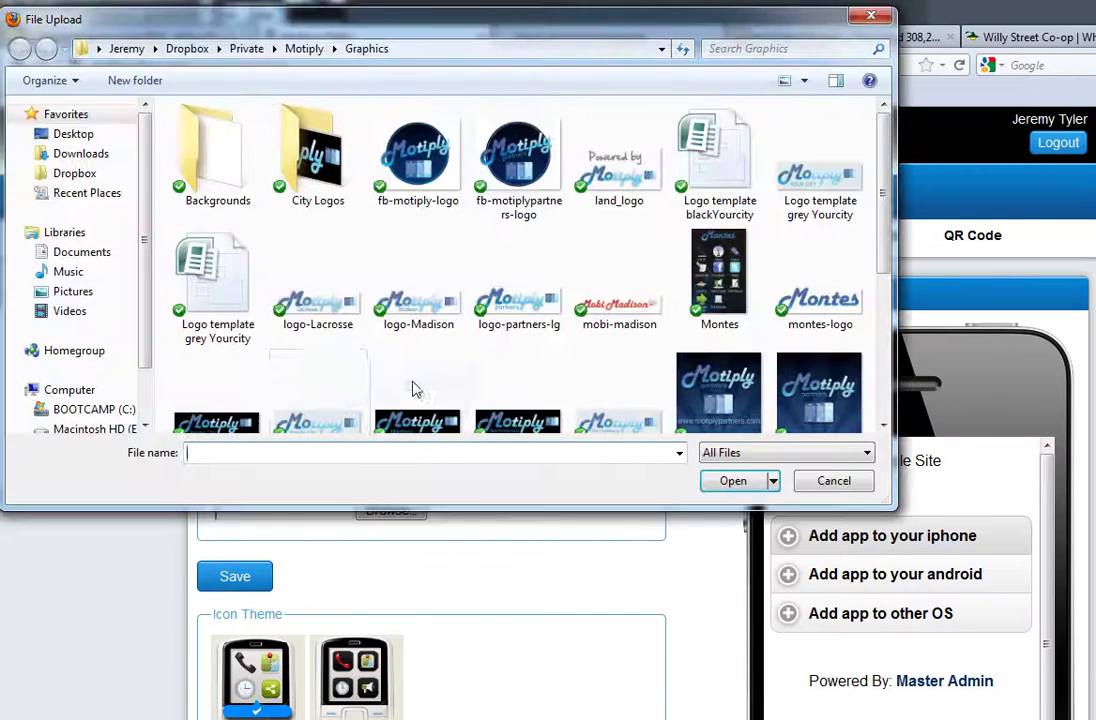
click(88, 133)
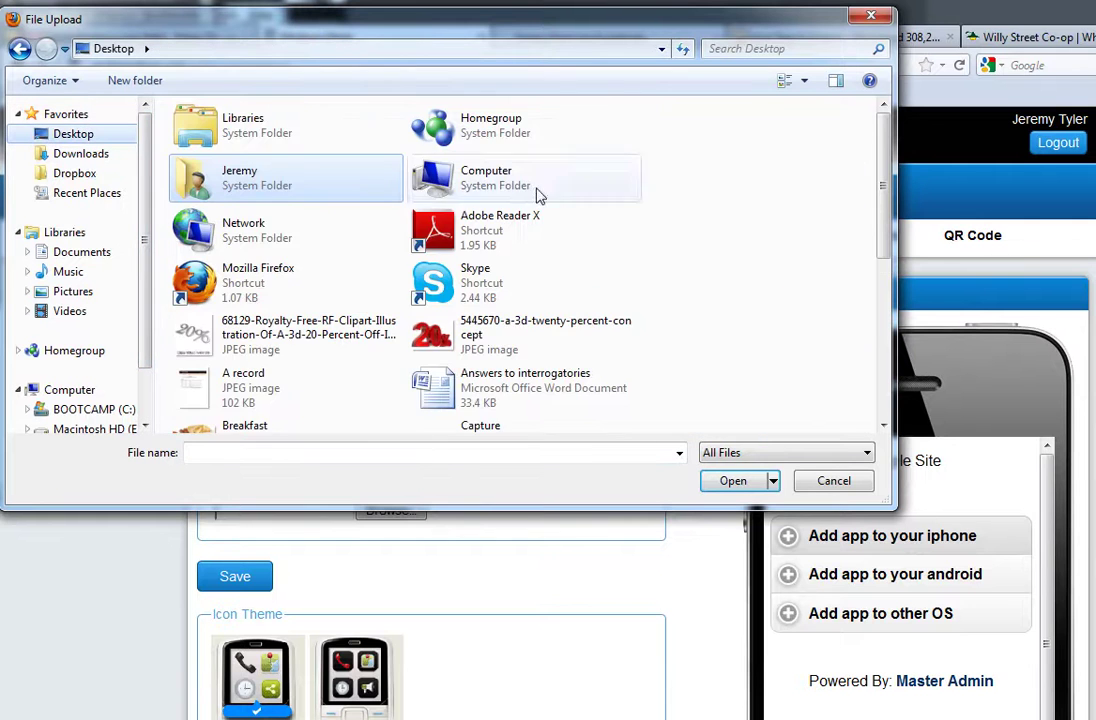
drag(880, 191, 876, 355)
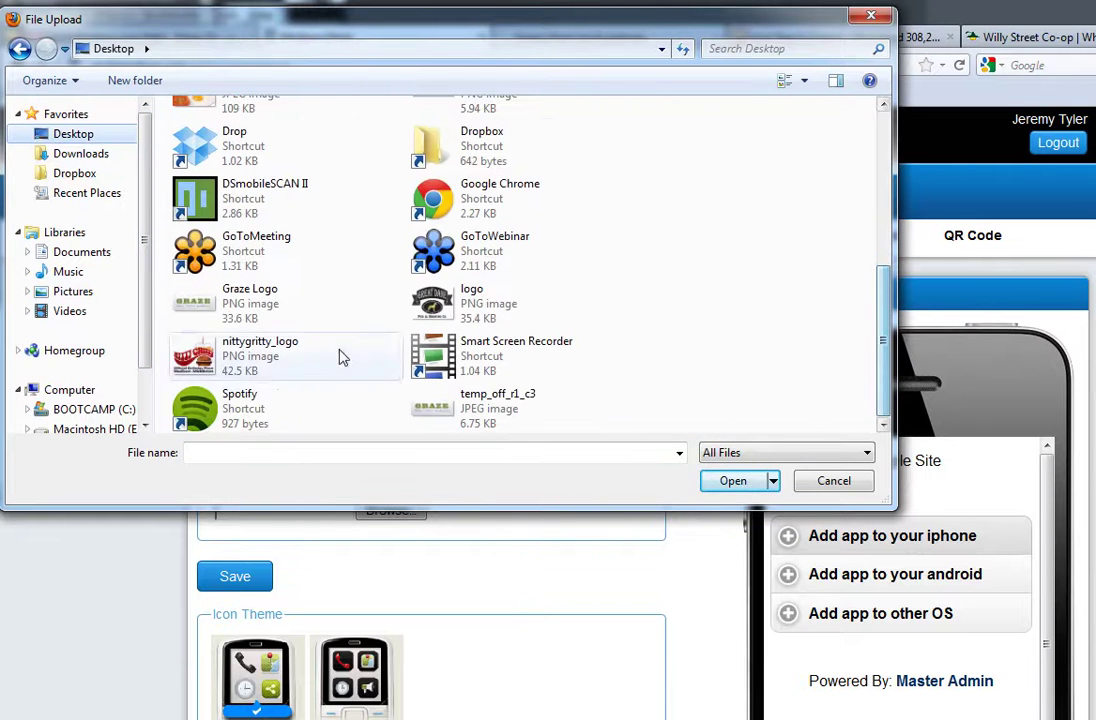
double_click(249, 296)
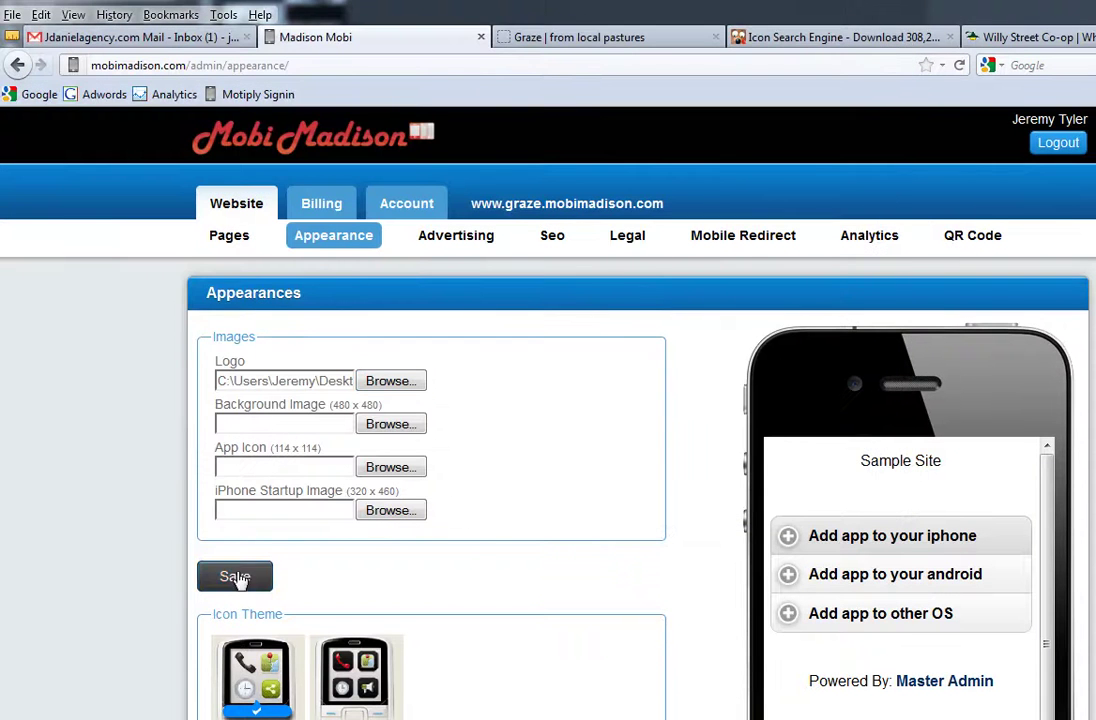
click(236, 578)
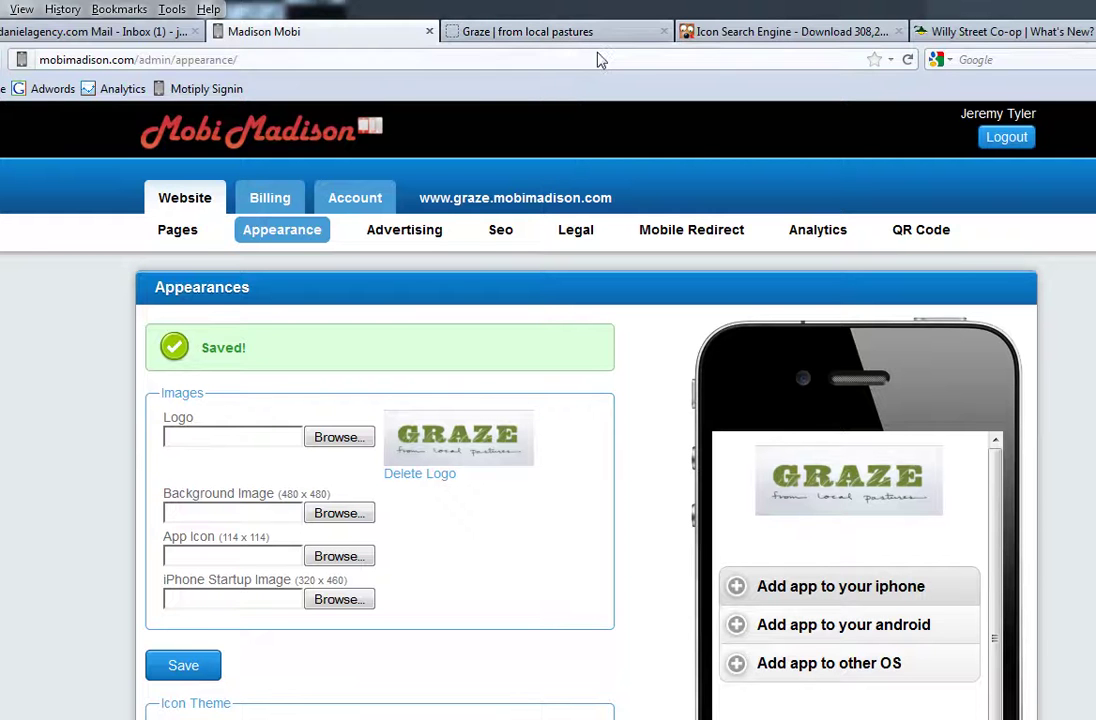
Step: Return to the Graze website and view its wooden background image on its own
click(541, 33)
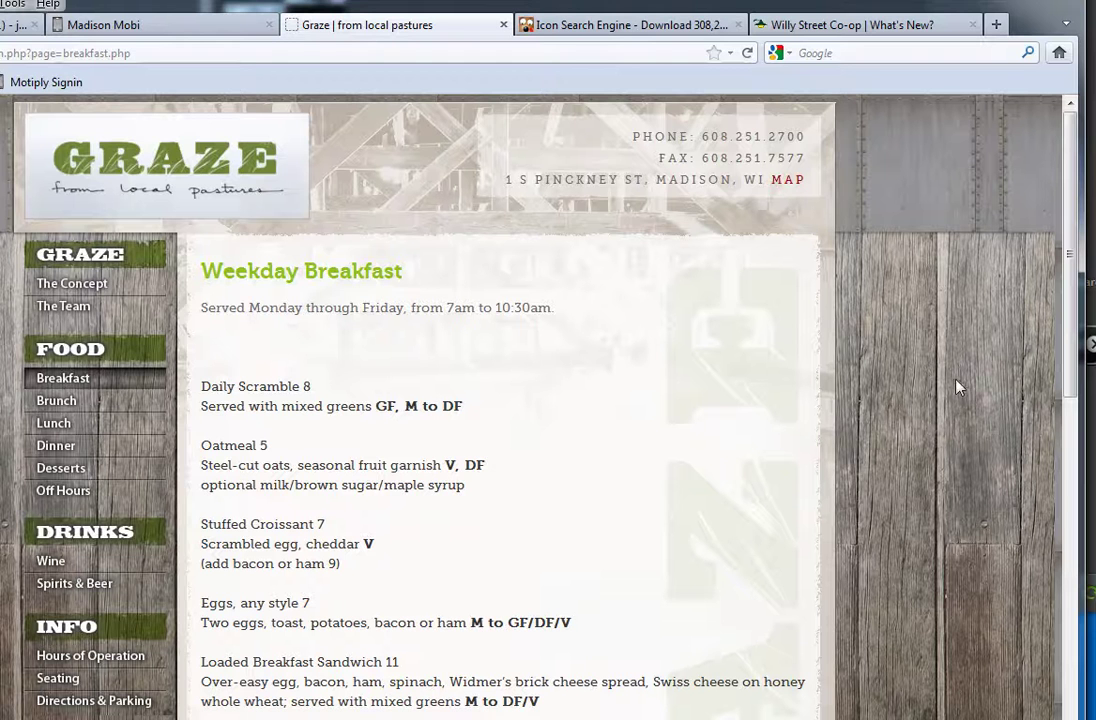
right_click(910, 350)
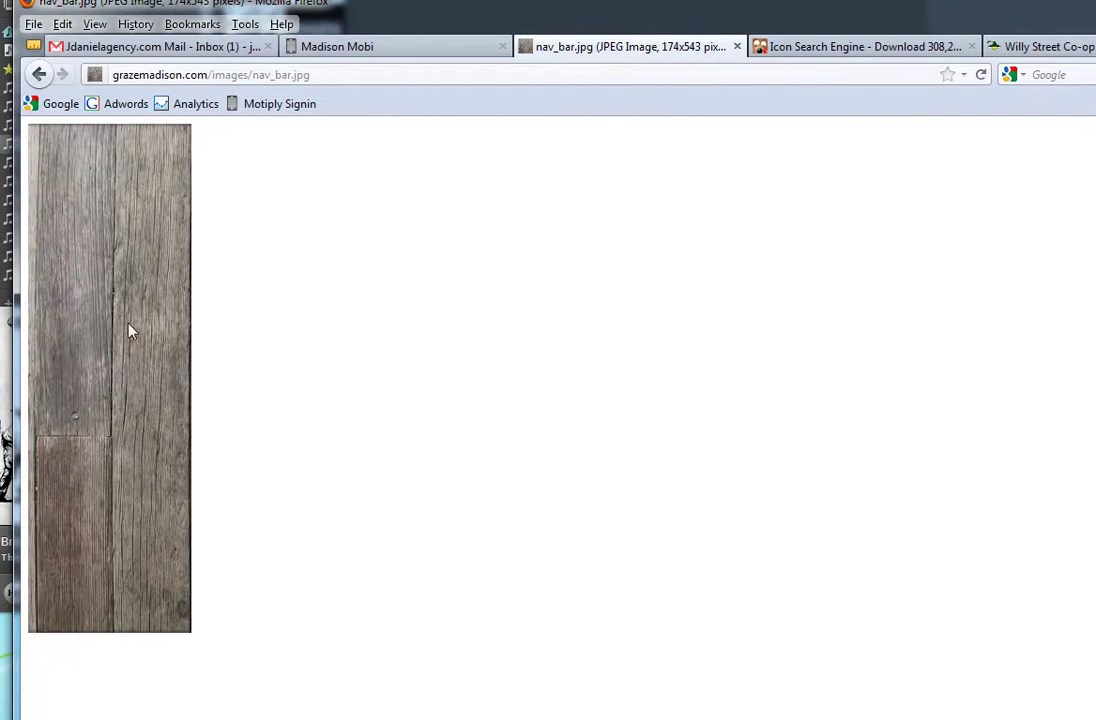
right_click(129, 291)
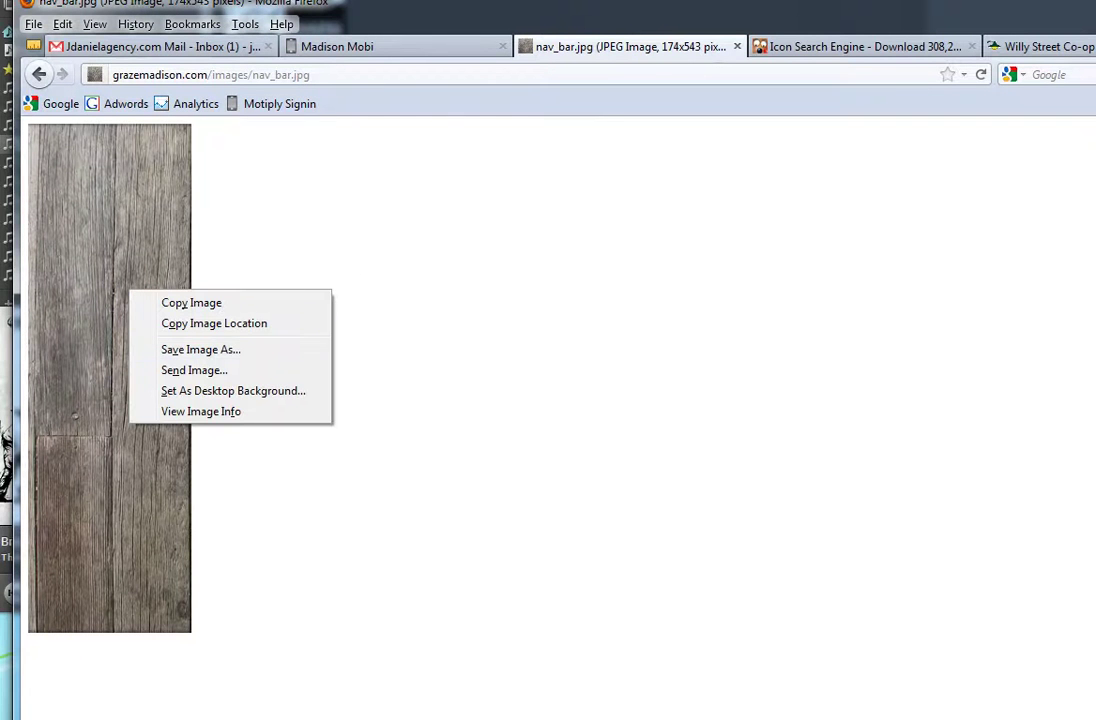
click(682, 232)
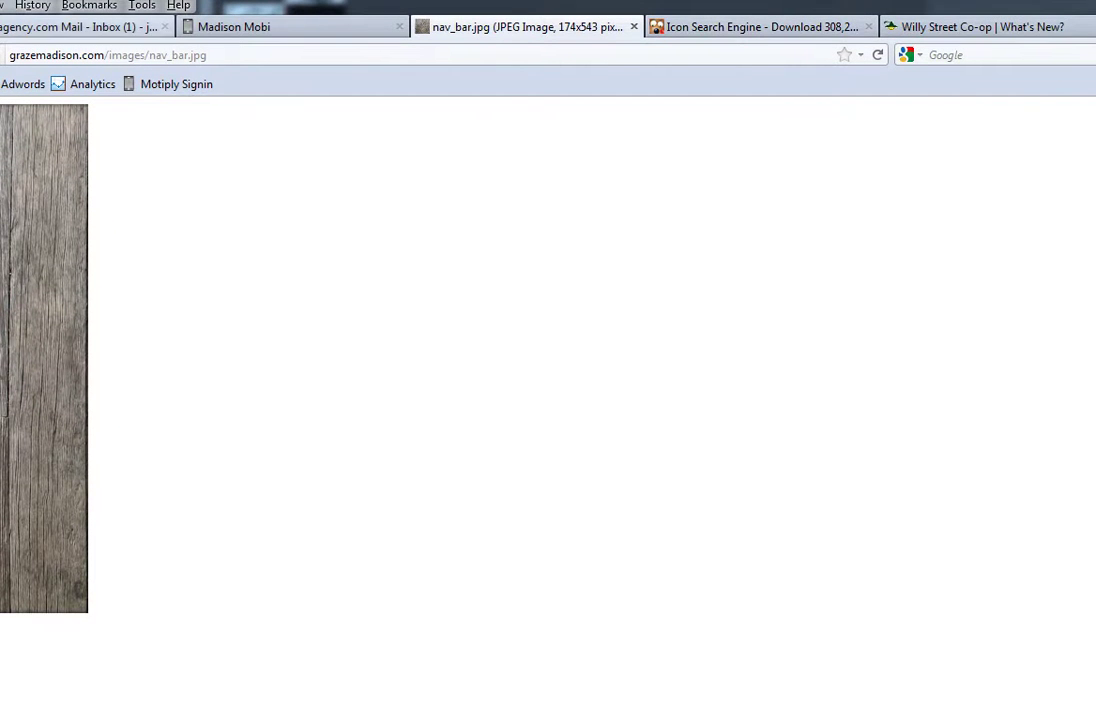
Step: Go to metromix.com and view its page background image on its own
key(alt+Left)
click(255, 53)
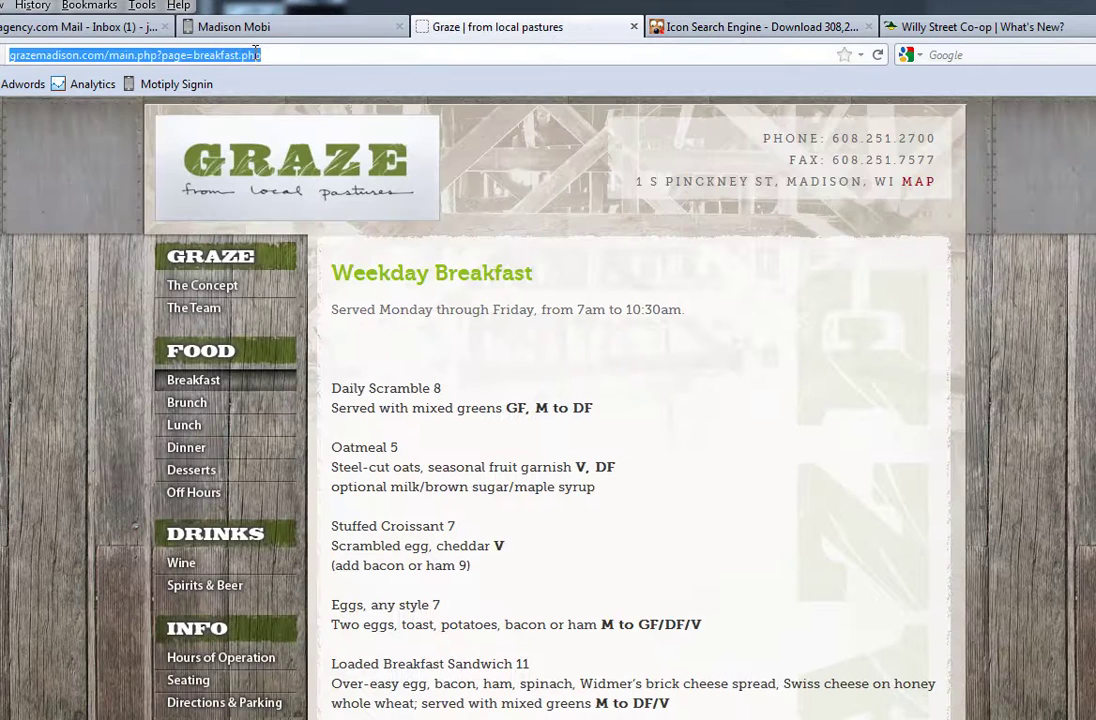
text(metromi)
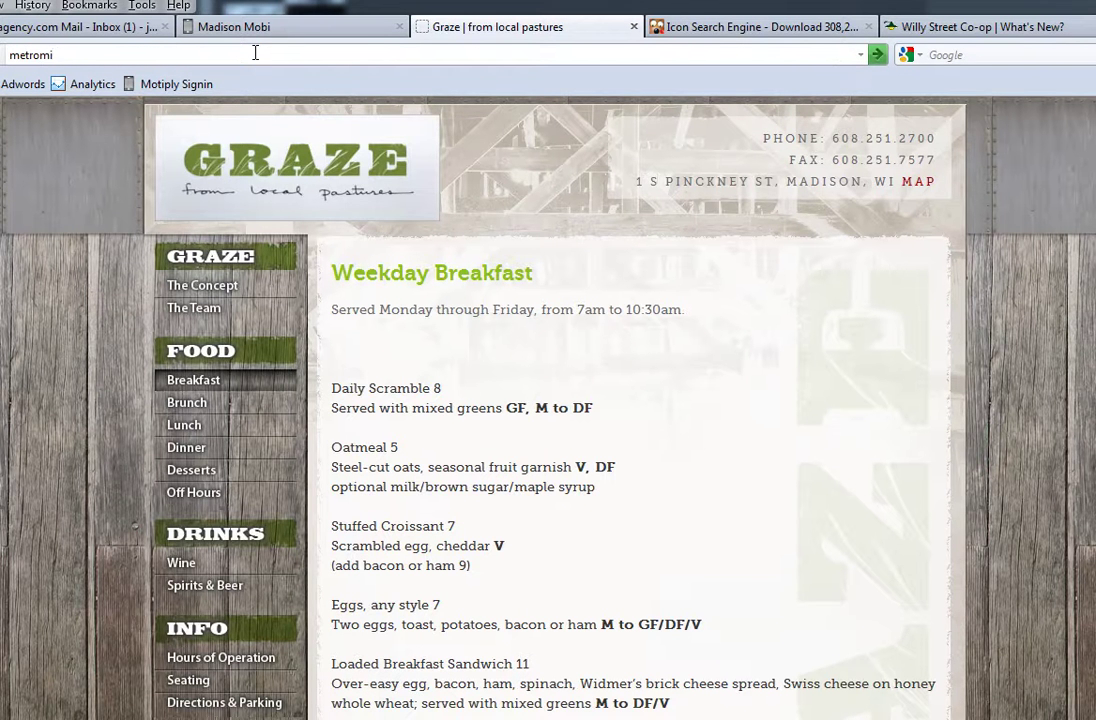
text(x.com)
key(Return)
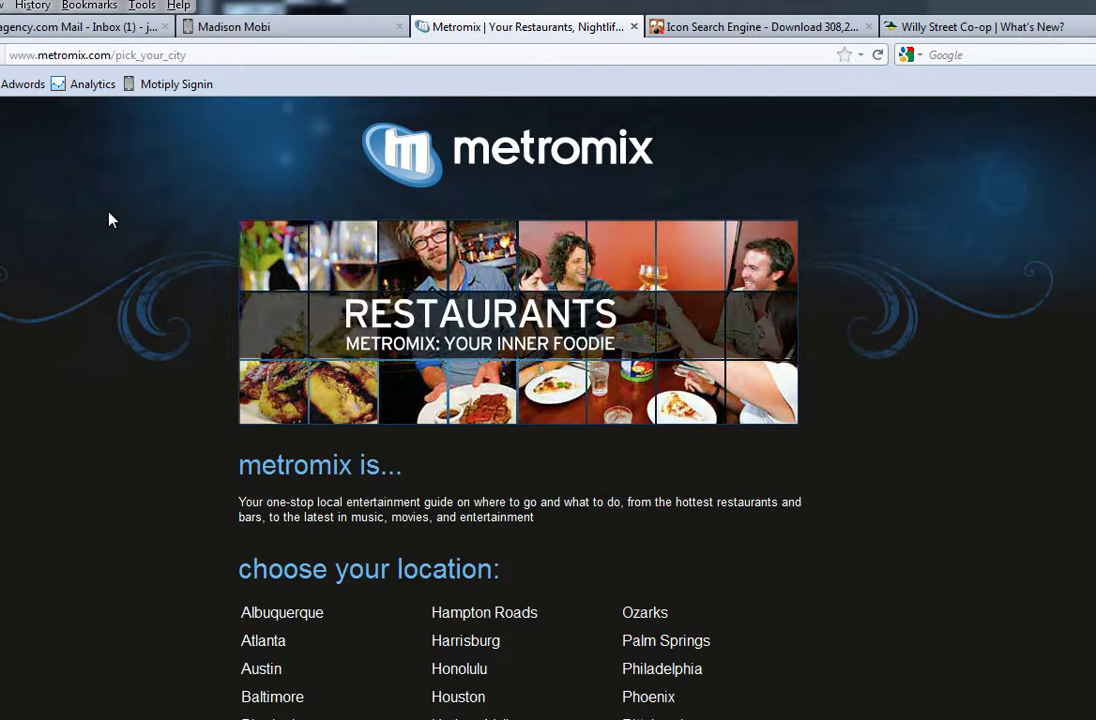
right_click(111, 214)
click(203, 383)
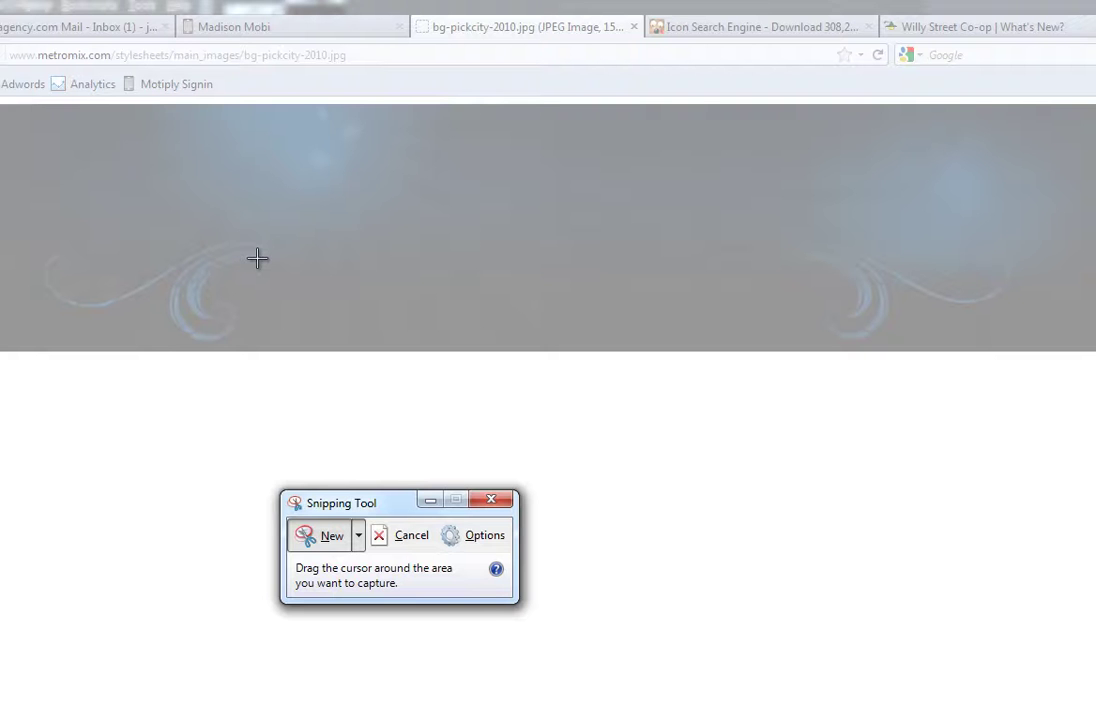
Step: Snip the blue starburst and swirl part of the Metromix background and save it to the Desktop as a PNG named Backgroud
drag(367, 505, 370, 450)
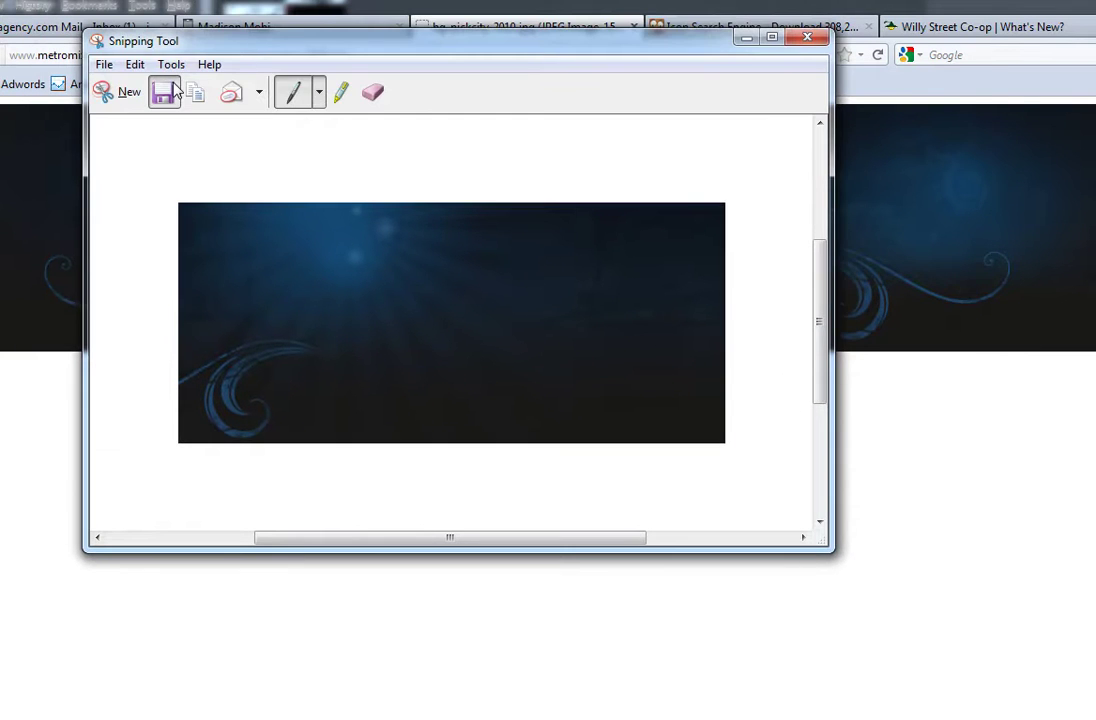
click(161, 90)
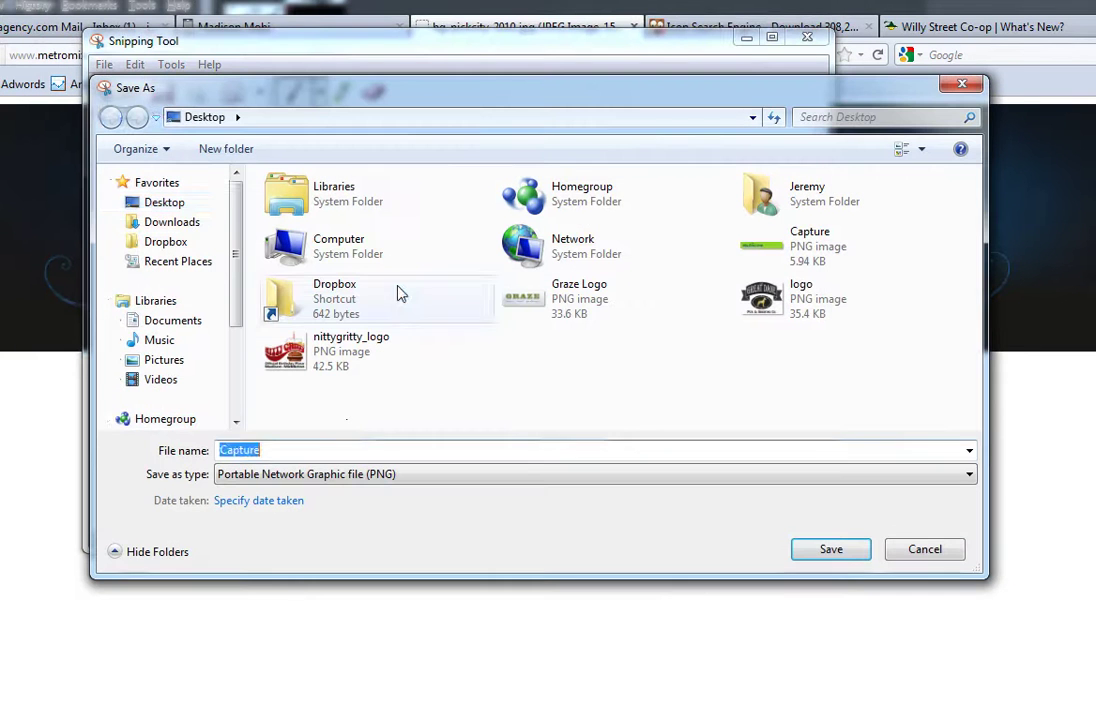
click(164, 202)
click(316, 448)
text(B)
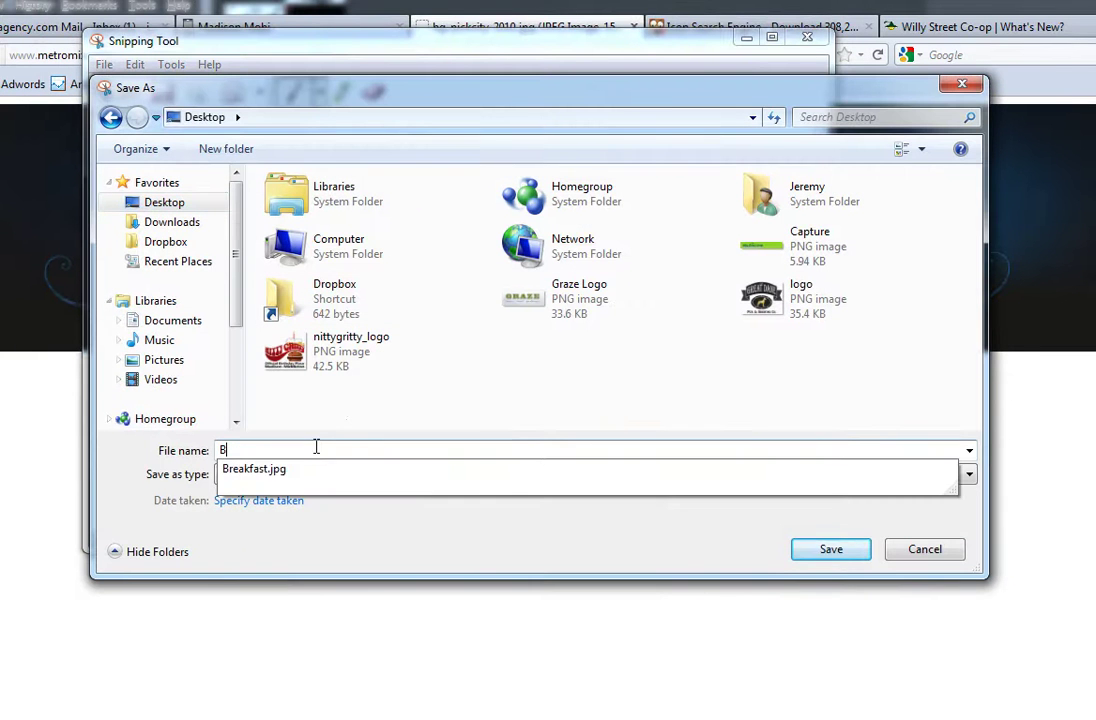
text(ackgroud)
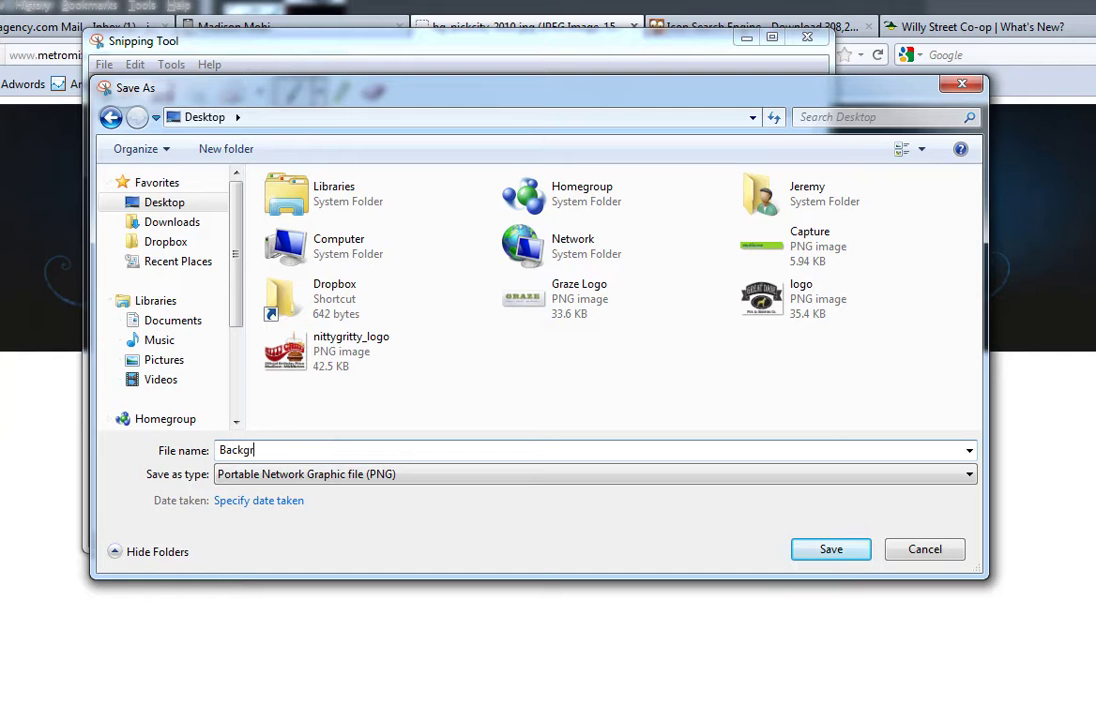
click(852, 552)
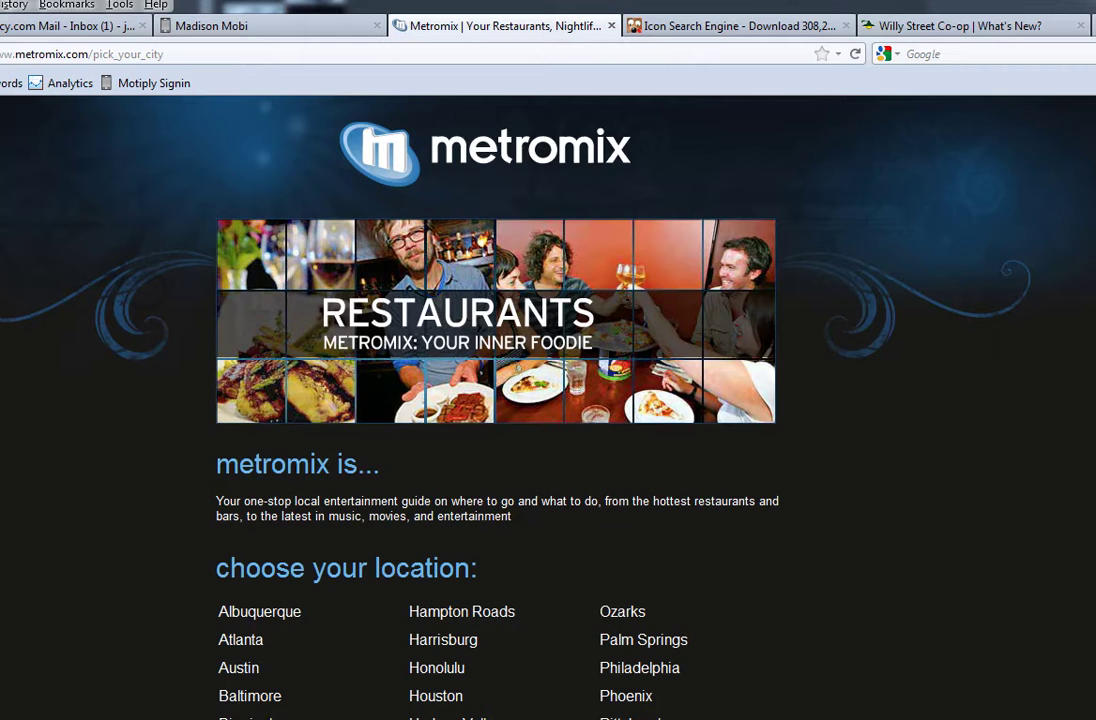
Step: Capture a free-form snip around the Metromix banner and the "metromix is..." text, and close the Snipping Tool without saving the snip
scroll(392, 538, down, 5)
scroll(392, 538, up, 2)
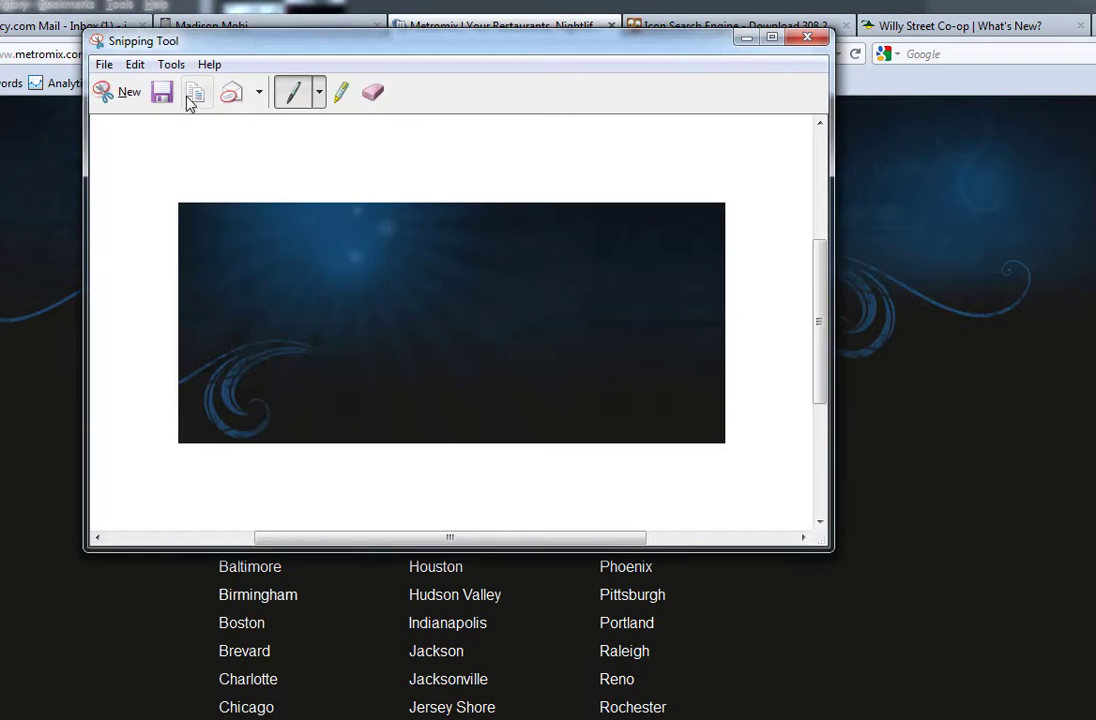
click(118, 92)
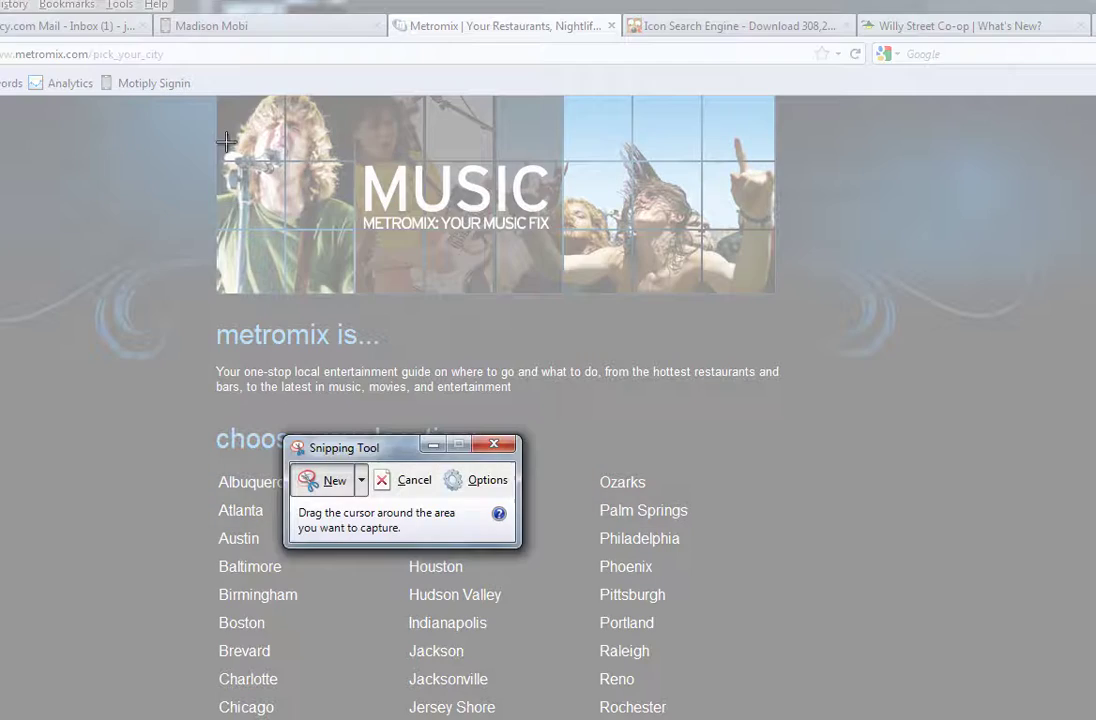
click(361, 482)
click(352, 507)
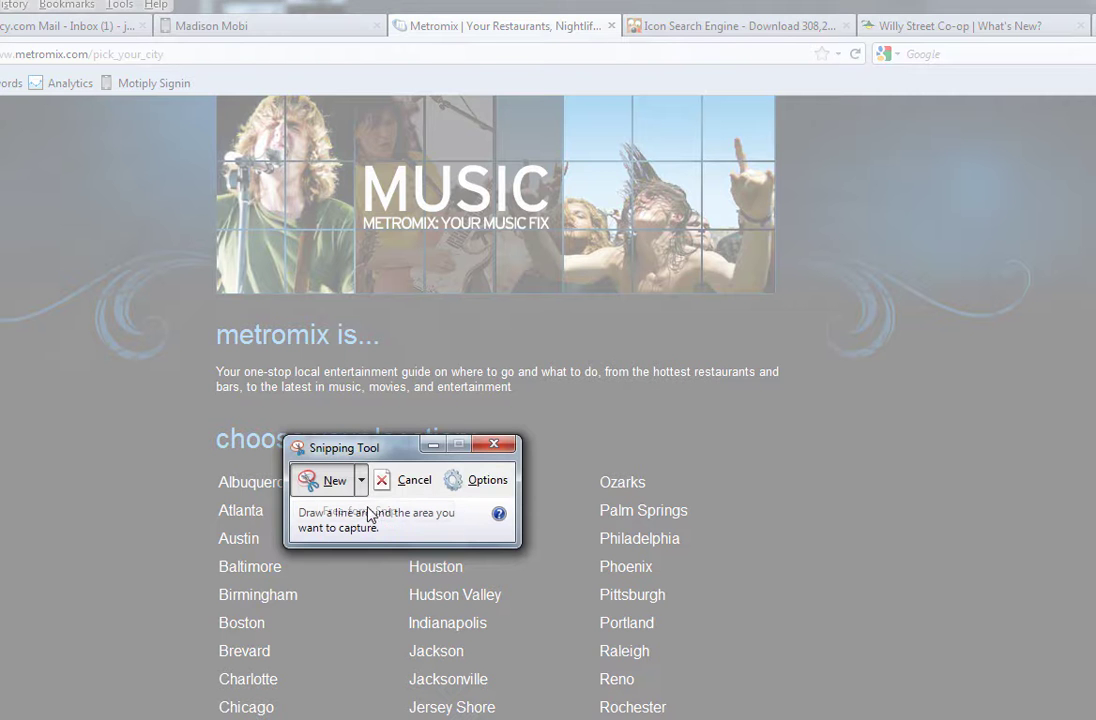
mouse_move(204, 196)
mouse_down()
mouse_move(172, 240)
mouse_move(312, 424)
mouse_move(660, 330)
mouse_move(380, 165)
mouse_move(195, 165)
mouse_move(209, 196)
mouse_up()
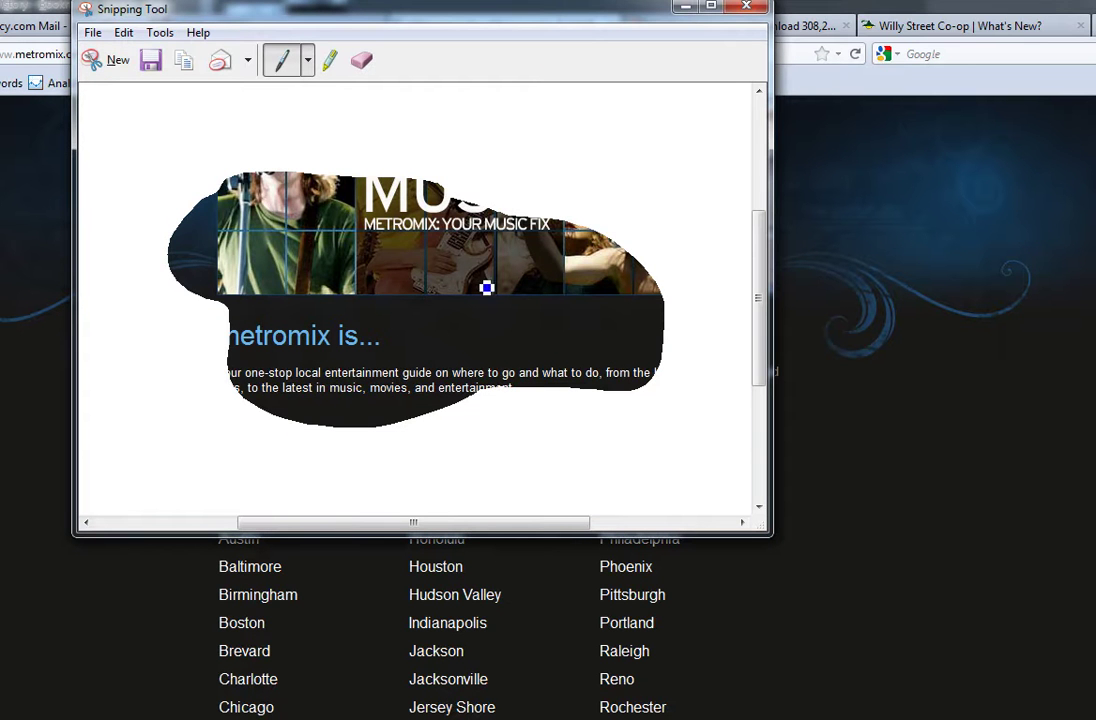
click(750, 8)
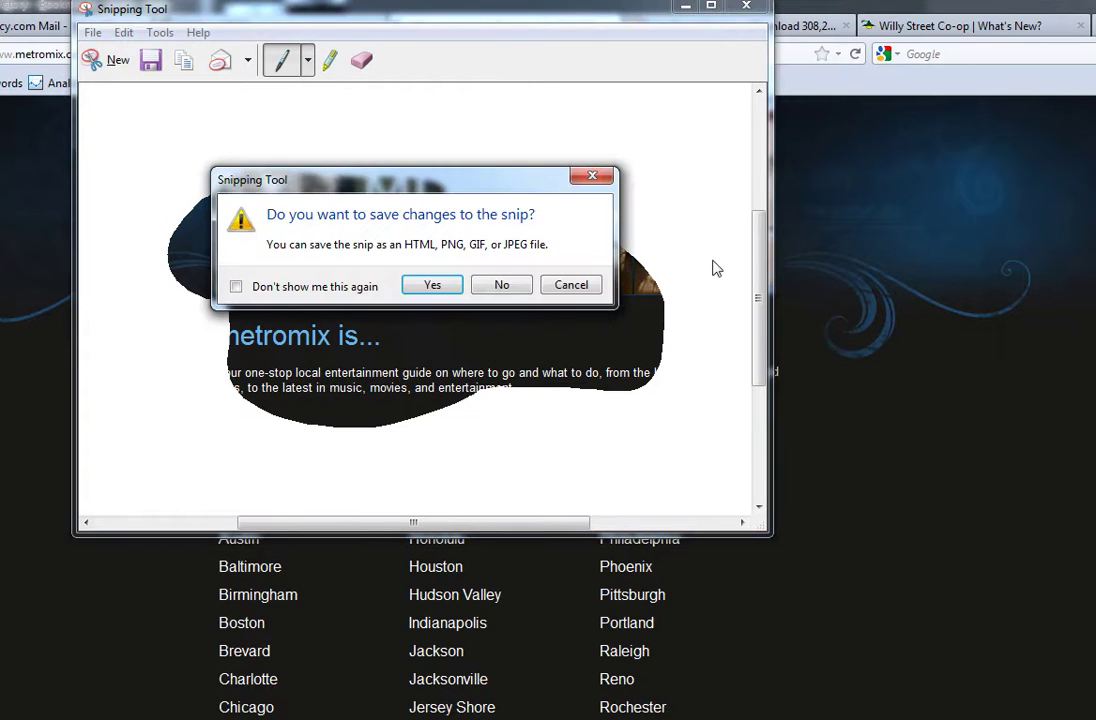
click(522, 284)
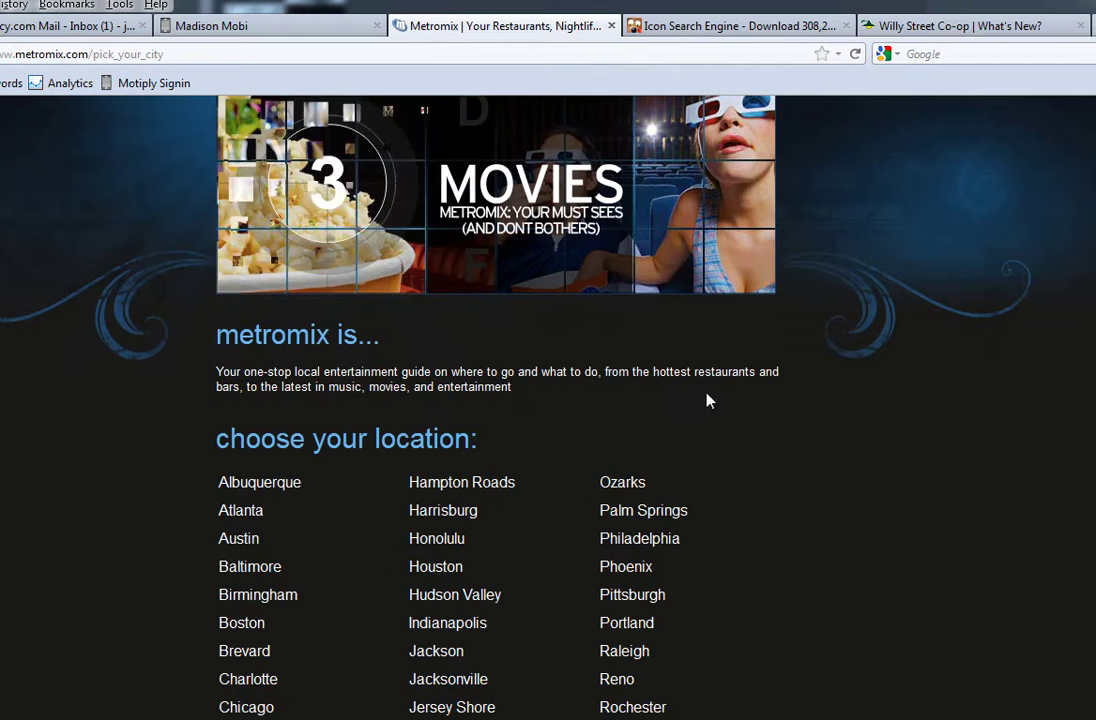